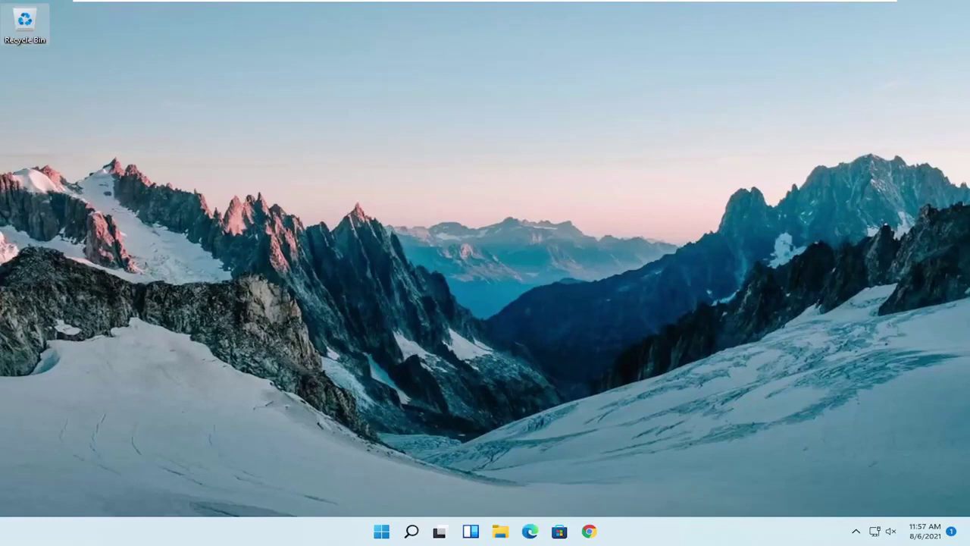
Step: Search Windows for regedit and run Registry Editor as administrator
{"action": "left_click", "coordinate": [412, 532]}
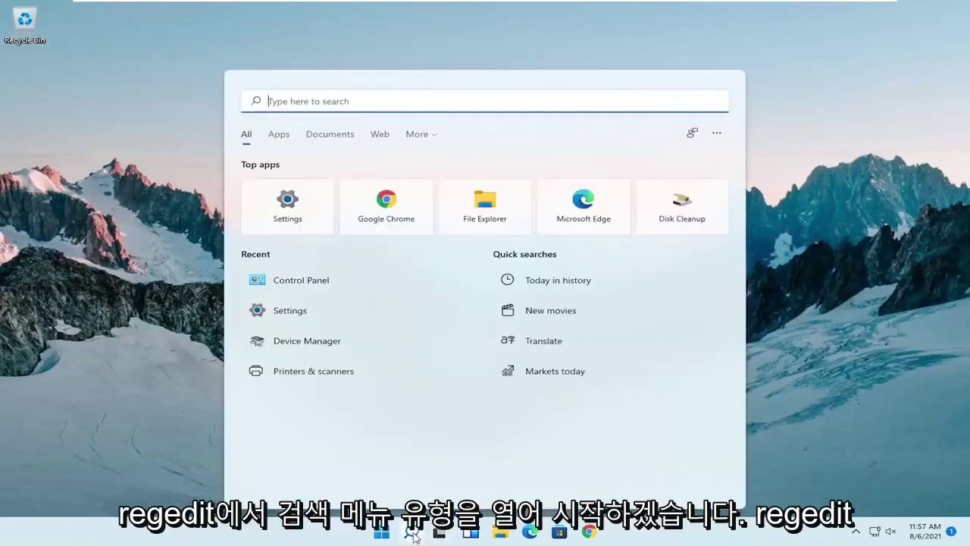
{"action": "type", "text": "regedit"}
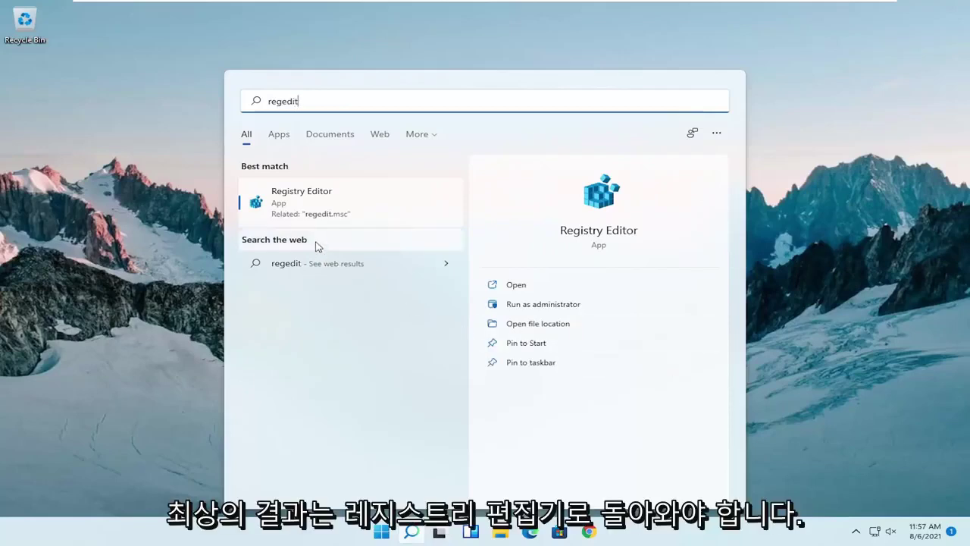
{"action": "right_click", "coordinate": [300, 202]}
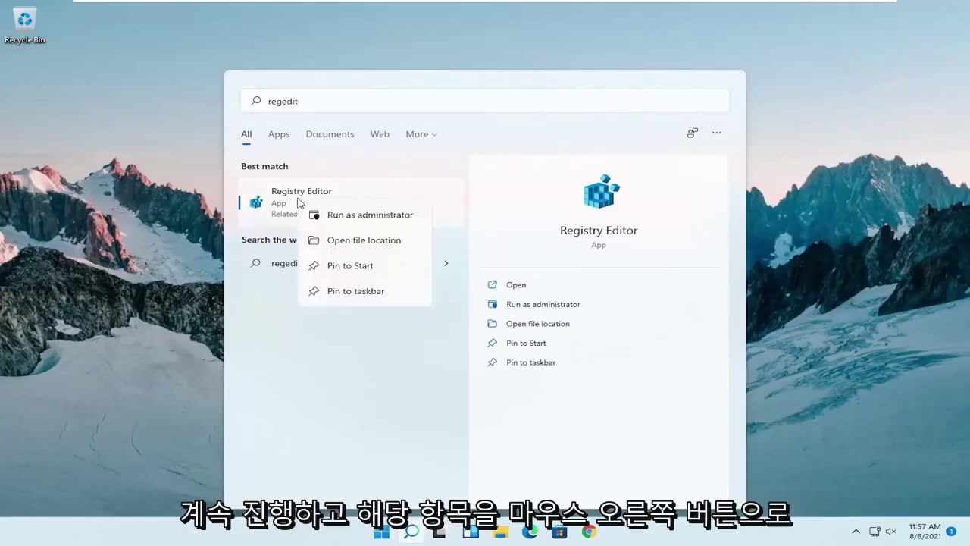
{"action": "left_click", "coordinate": [350, 216]}
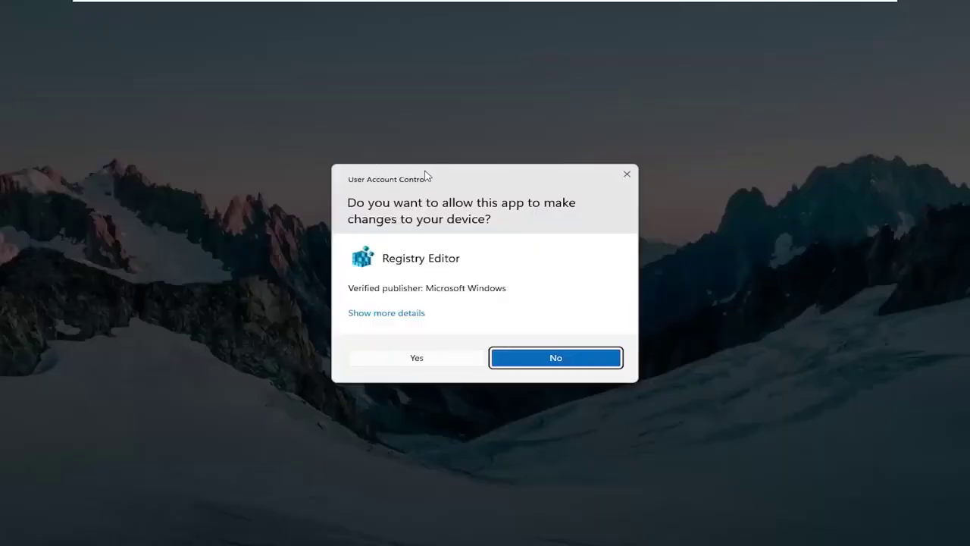
Step: Approve the UAC prompt, then preview a registry export to This PC and close it unsaved
{"action": "left_click", "coordinate": [417, 358]}
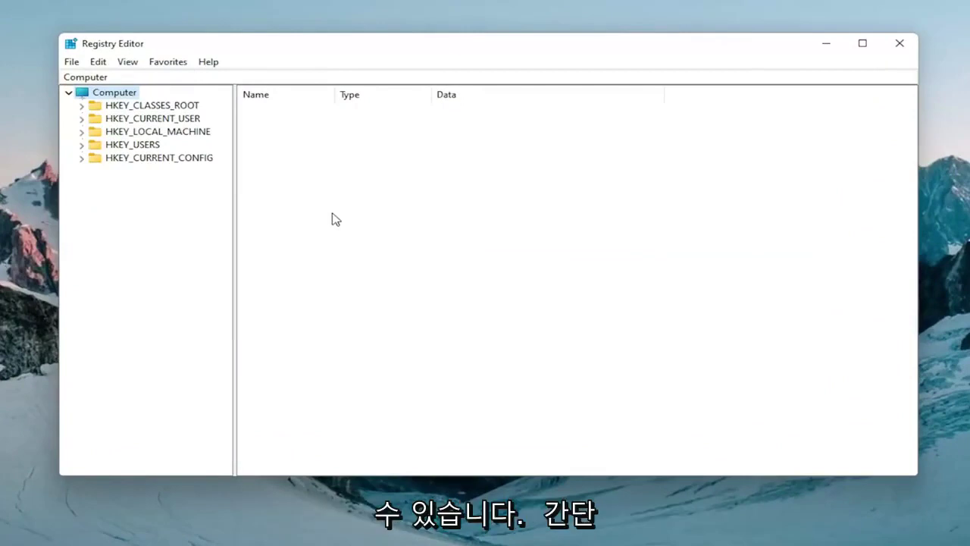
{"action": "left_click", "coordinate": [72, 62]}
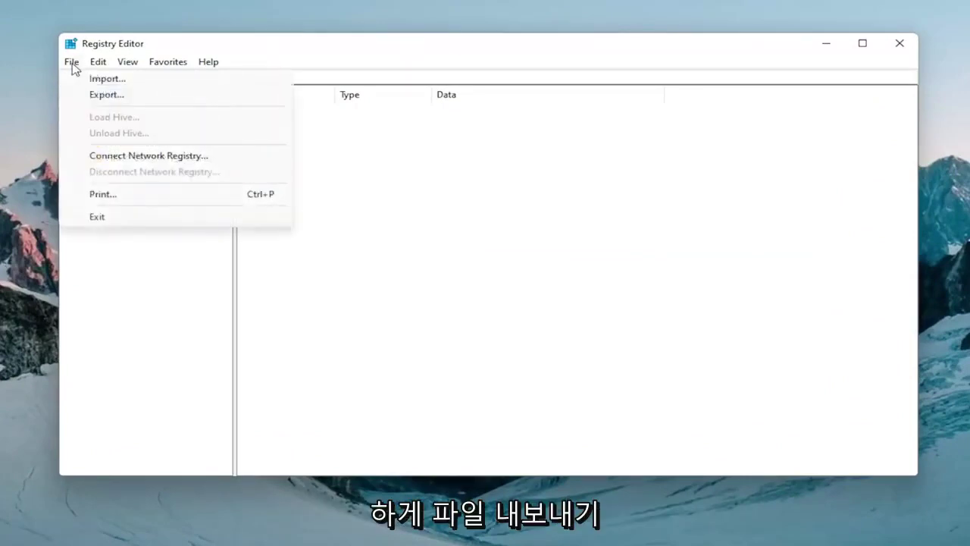
{"action": "left_click", "coordinate": [110, 95]}
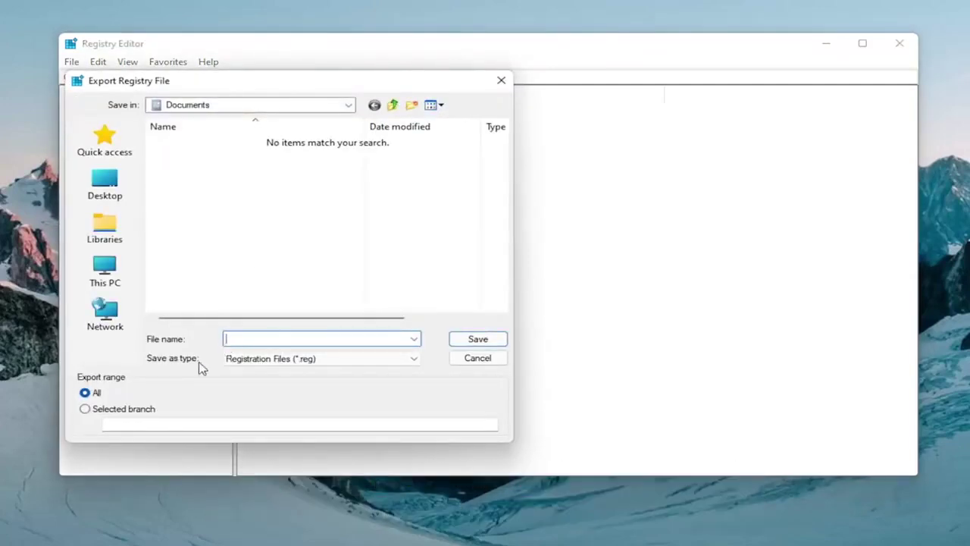
{"action": "left_click", "coordinate": [104, 274]}
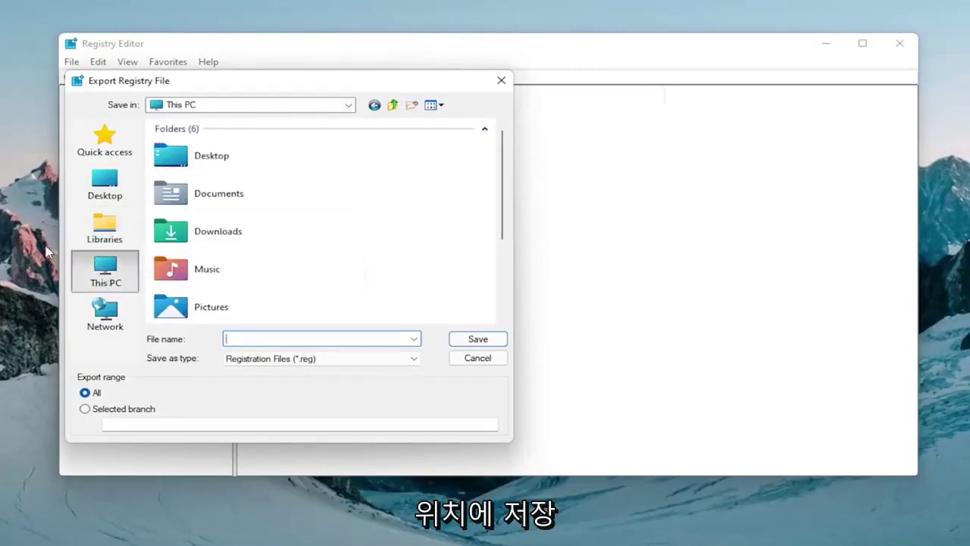
{"action": "left_click", "coordinate": [501, 80]}
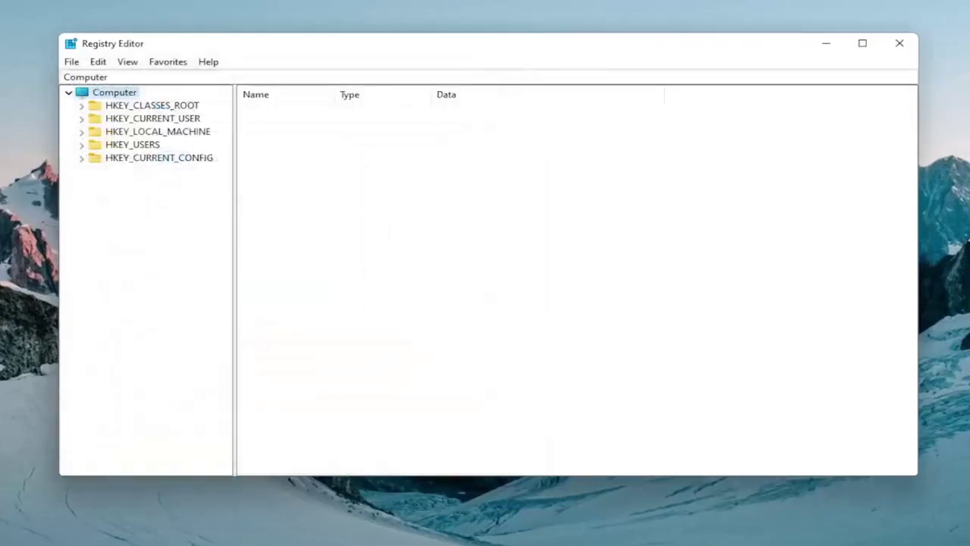
Step: Preview a registry import from the Desktop and cancel it
{"action": "left_click", "coordinate": [71, 63]}
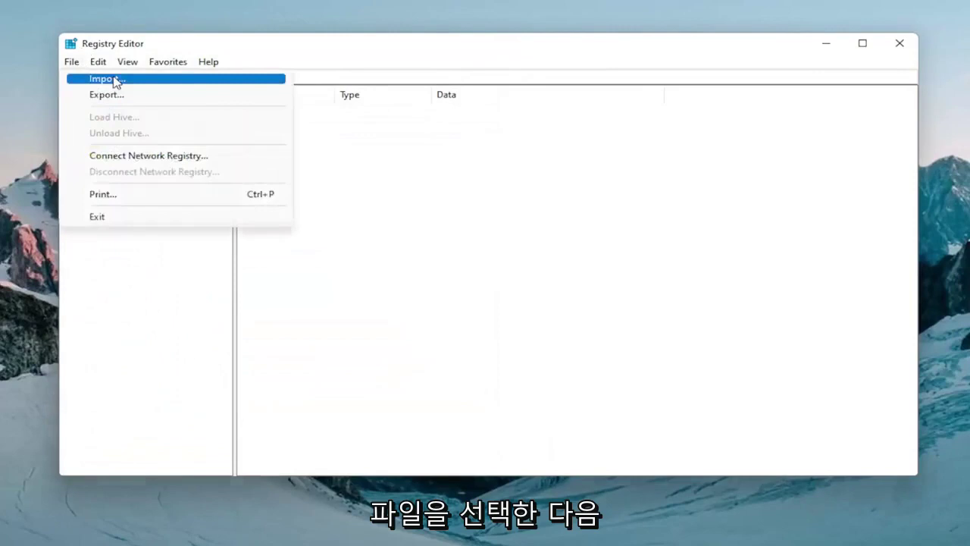
{"action": "left_click", "coordinate": [113, 79]}
{"action": "left_click", "coordinate": [147, 198]}
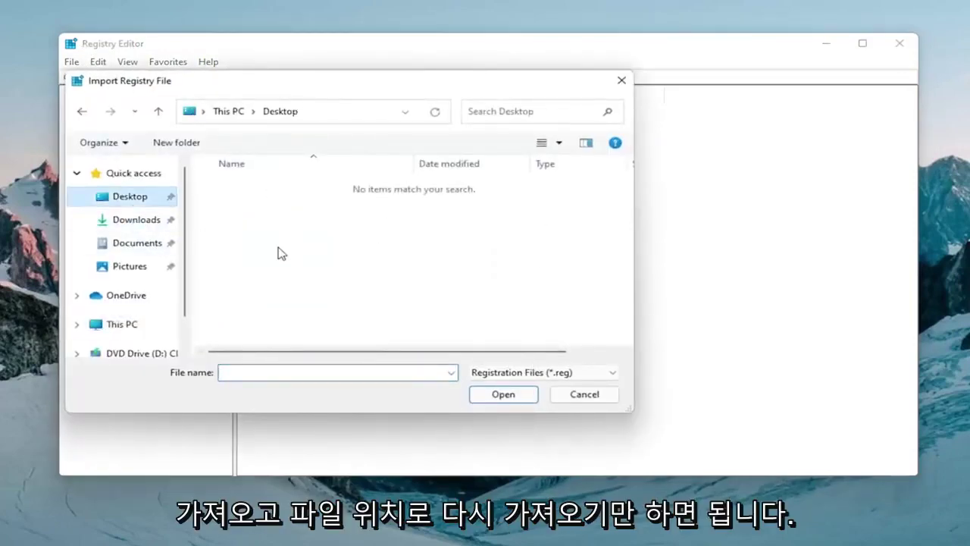
{"action": "left_click", "coordinate": [583, 395]}
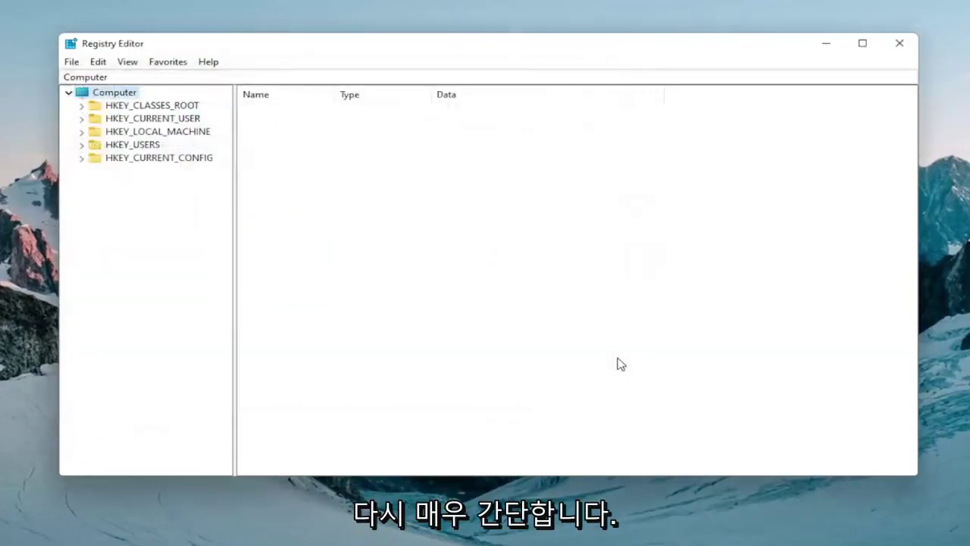
Step: Open HKEY_CURRENT_USER\System\GameConfigStore and widen the Name column to show full value names
{"action": "left_click", "coordinate": [113, 132]}
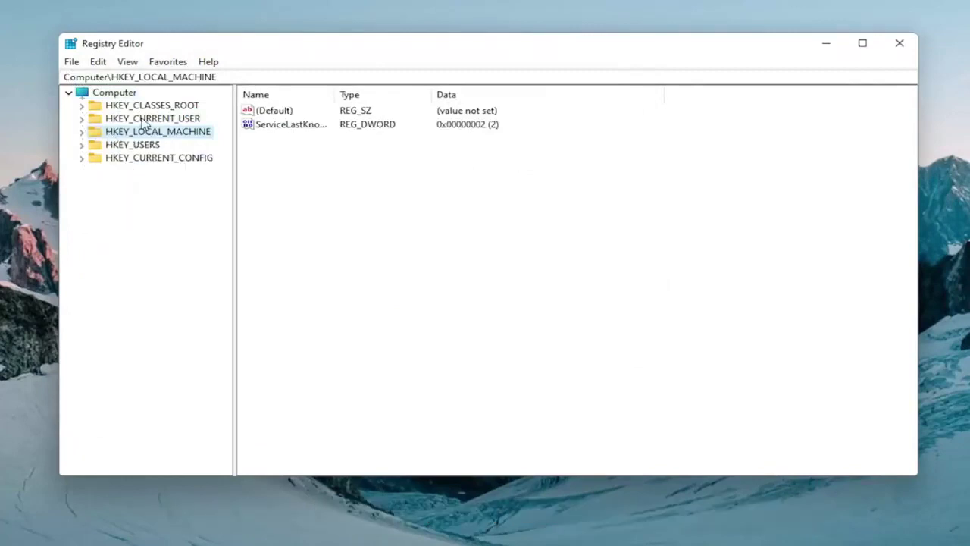
{"action": "double_click", "coordinate": [144, 120]}
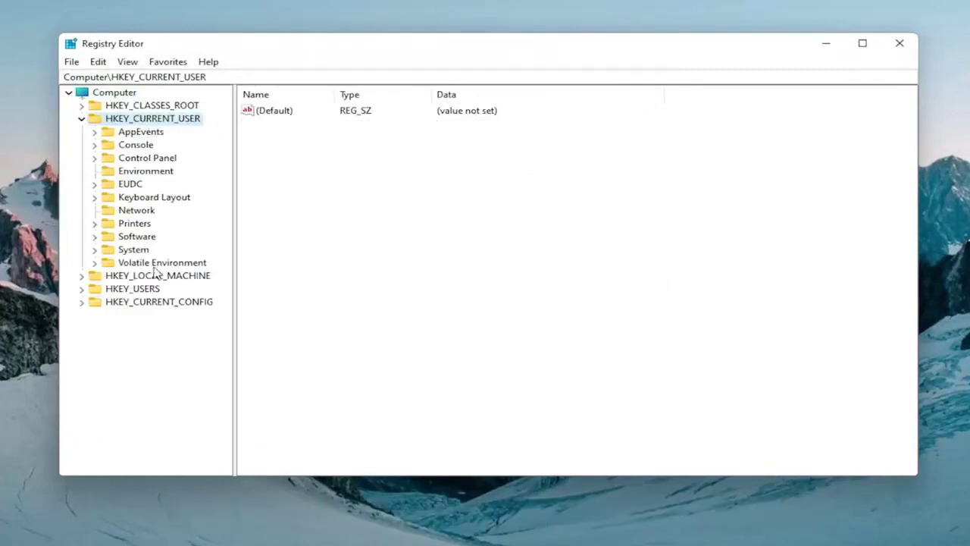
{"action": "double_click", "coordinate": [134, 251]}
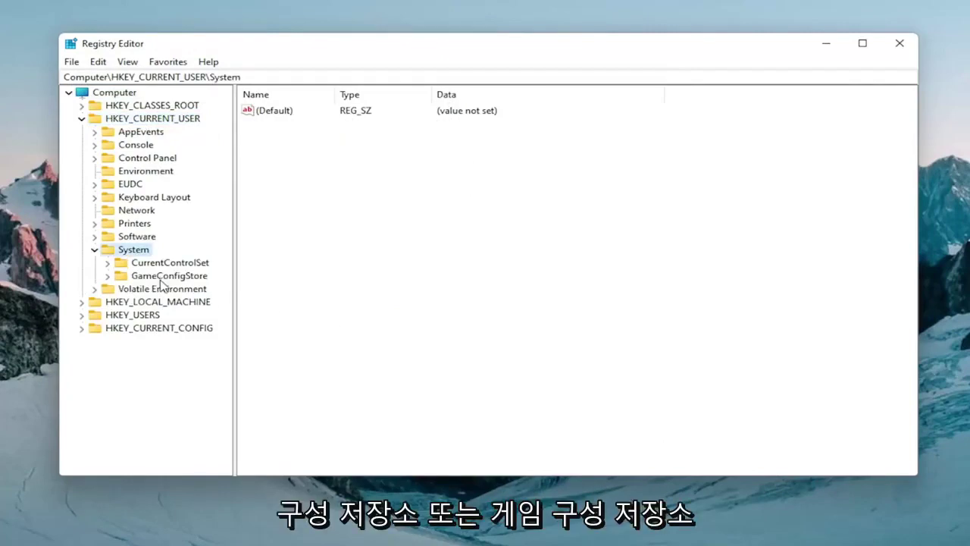
{"action": "left_click", "coordinate": [163, 277]}
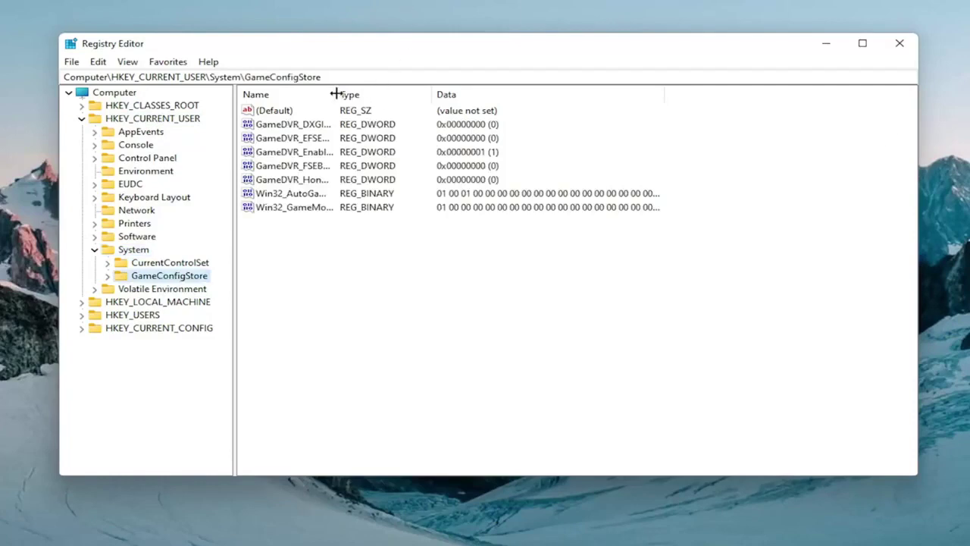
{"action": "left_click_drag", "start_coordinate": [336, 93], "coordinate": [437, 102]}
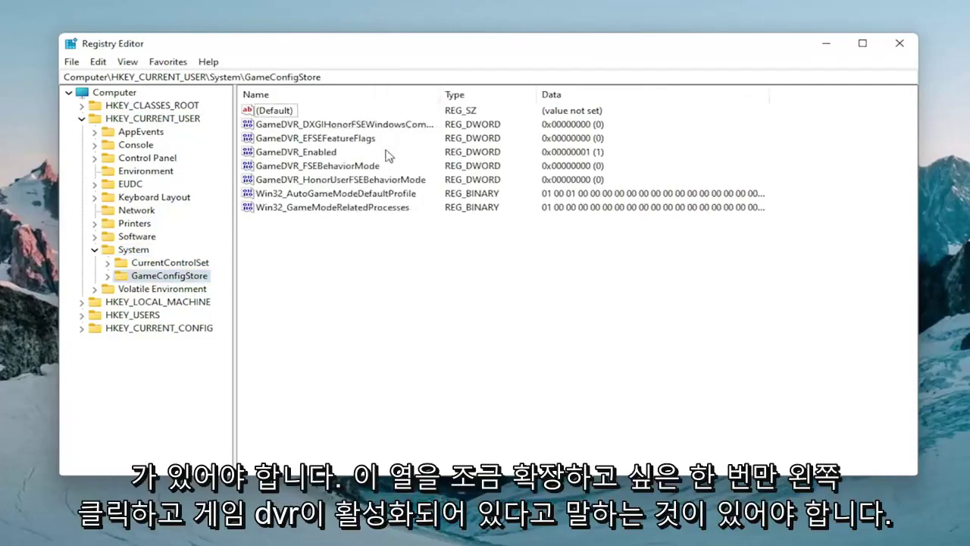
Step: Change GameDVR_Enabled's value data from 1 to 0
{"action": "double_click", "coordinate": [322, 156]}
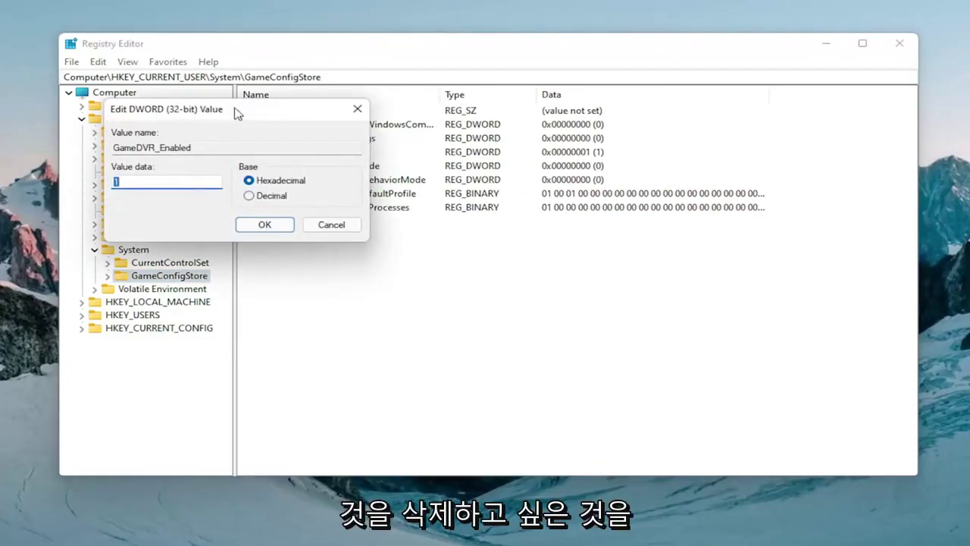
{"action": "left_click_drag", "start_coordinate": [237, 112], "coordinate": [503, 150]}
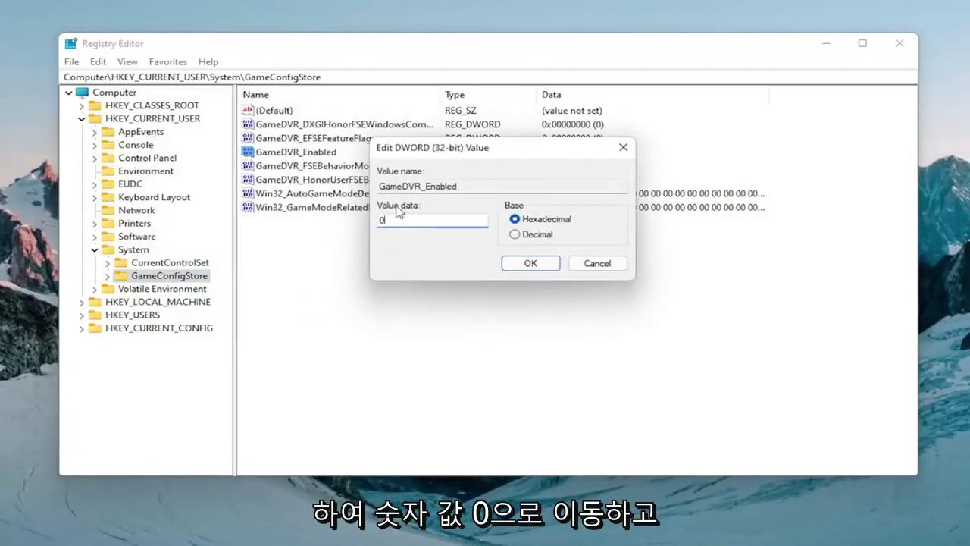
{"action": "left_click", "coordinate": [531, 264]}
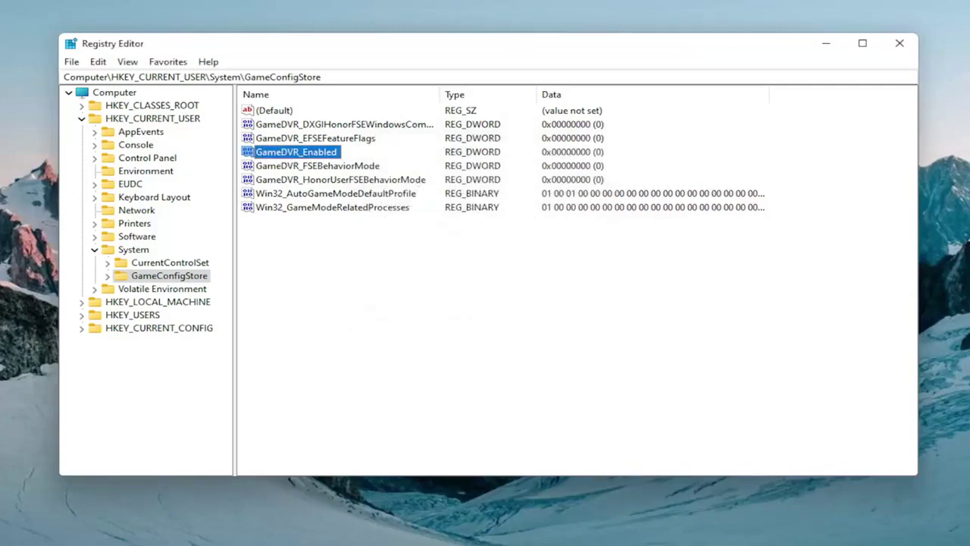
Step: Collapse HKEY_CURRENT_USER and expand HKEY_LOCAL_MACHINE\SOFTWARE\Microsoft
{"action": "left_click", "coordinate": [94, 251]}
{"action": "left_click", "coordinate": [82, 119]}
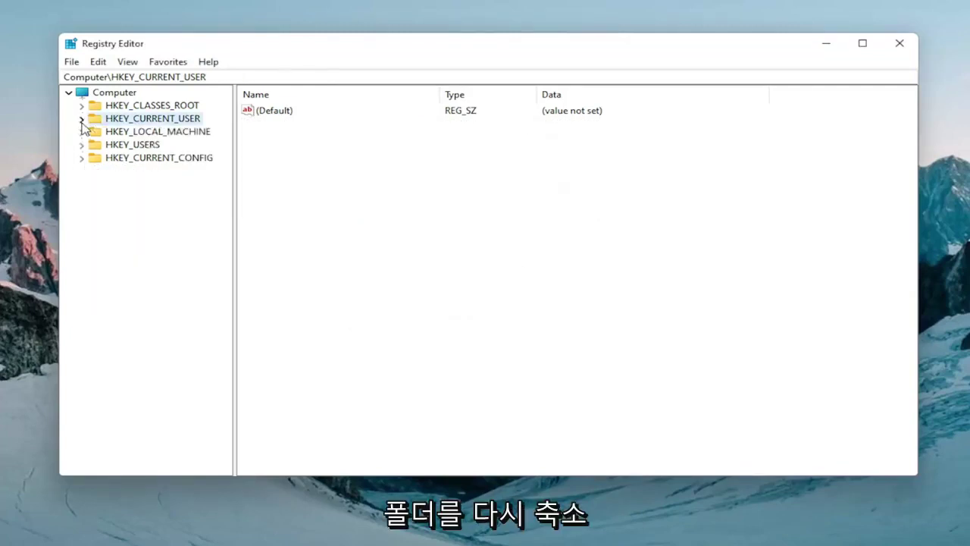
{"action": "left_click", "coordinate": [110, 133]}
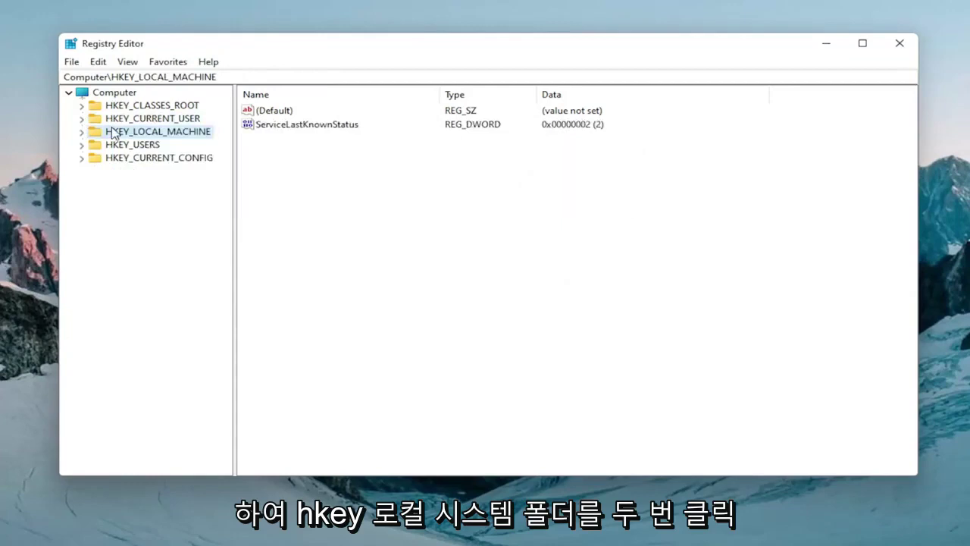
{"action": "double_click", "coordinate": [113, 133]}
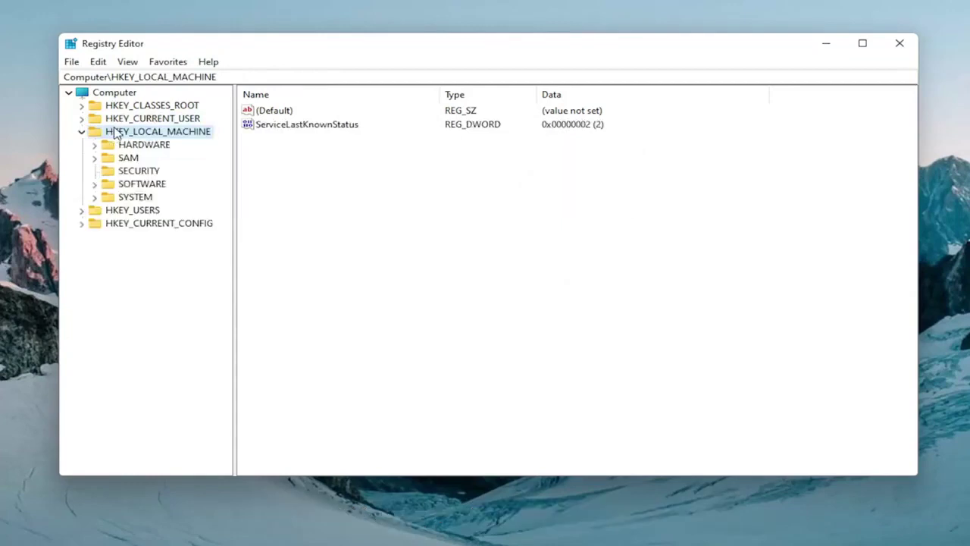
{"action": "double_click", "coordinate": [138, 186]}
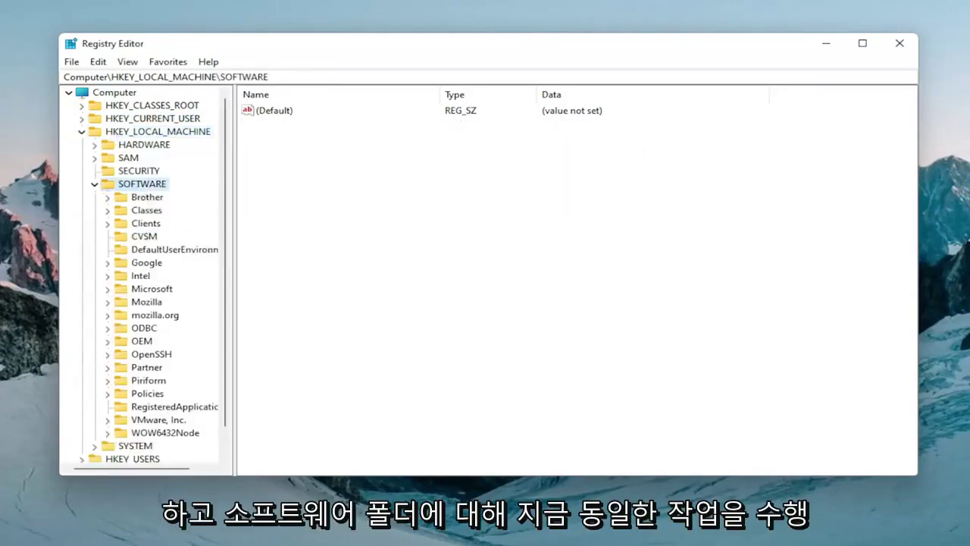
{"action": "double_click", "coordinate": [149, 291]}
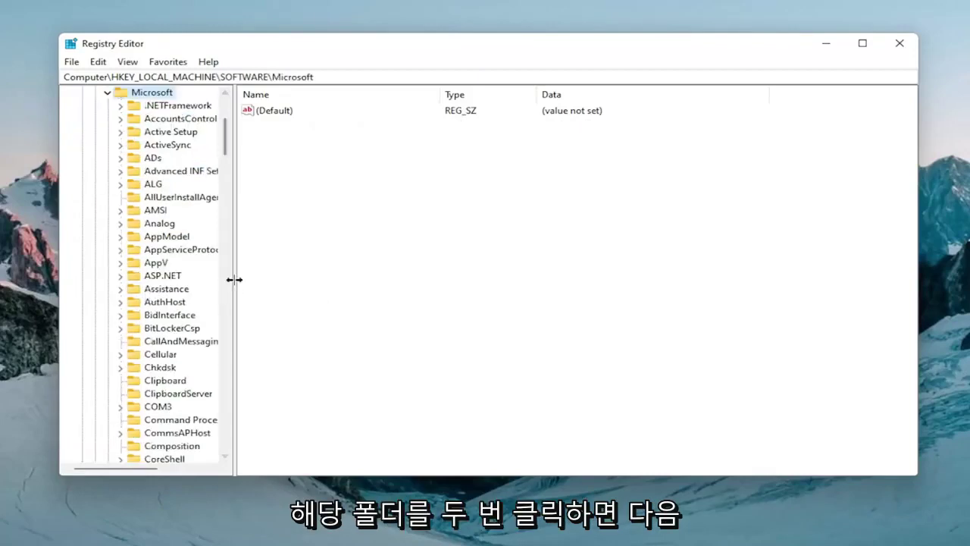
Step: Expand PolicyManager and its default subkey to list the policy keys
{"action": "left_click_drag", "start_coordinate": [234, 280], "coordinate": [293, 291]}
{"action": "scroll", "coordinate": [149, 303], "scroll_direction": "down", "scroll_amount": 20}
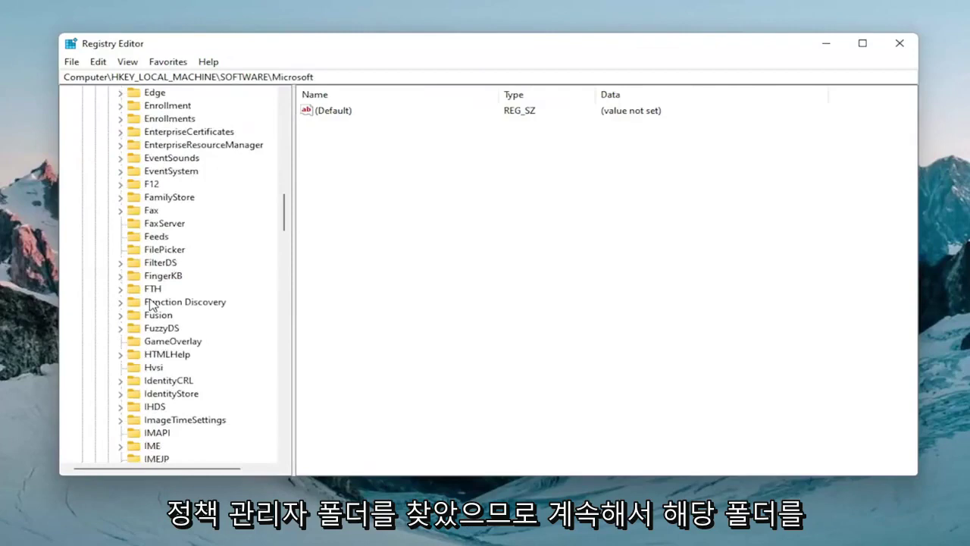
{"action": "scroll", "coordinate": [149, 309], "scroll_direction": "down", "scroll_amount": 20}
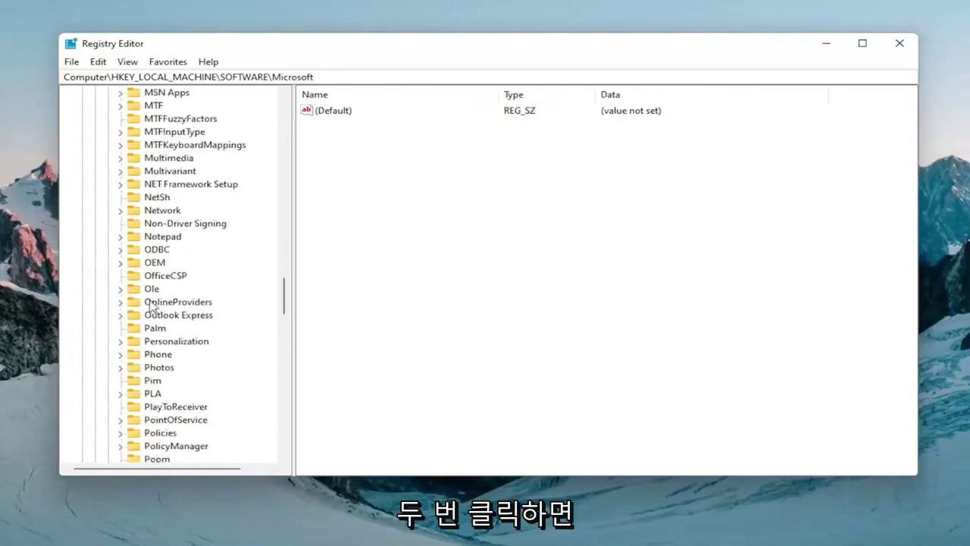
{"action": "scroll", "coordinate": [158, 326], "scroll_direction": "down", "scroll_amount": 2}
{"action": "double_click", "coordinate": [168, 369]}
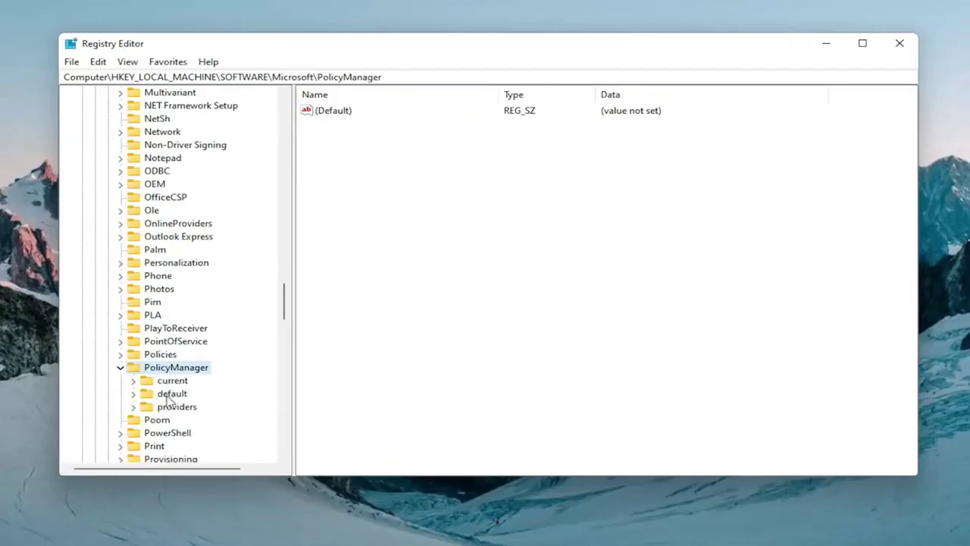
{"action": "double_click", "coordinate": [169, 395]}
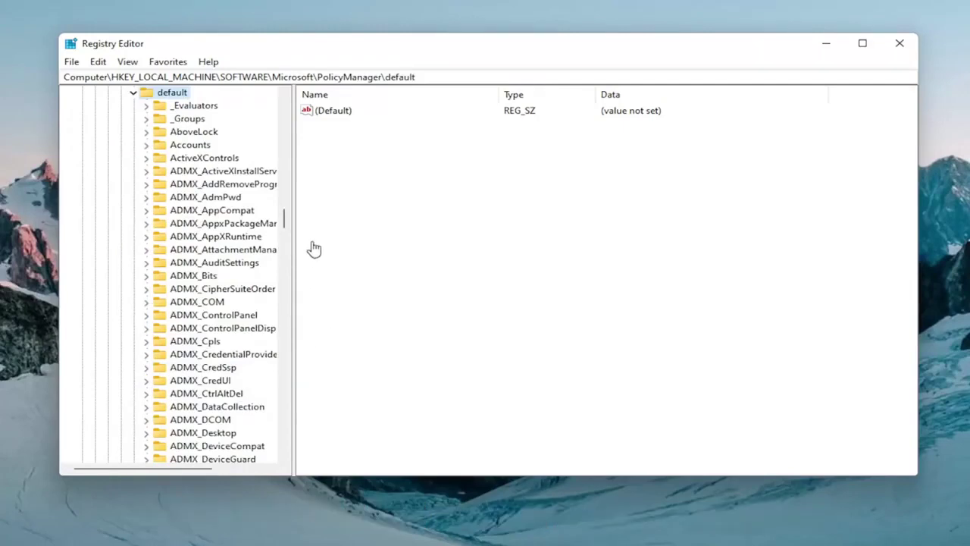
Step: Widen the key tree and jump to ApplicationManagement by typing 'appl' in the default key list
{"action": "left_click_drag", "start_coordinate": [292, 229], "coordinate": [357, 234]}
{"action": "left_click", "coordinate": [256, 225]}
{"action": "scroll", "coordinate": [244, 276], "scroll_direction": "down", "scroll_amount": 20}
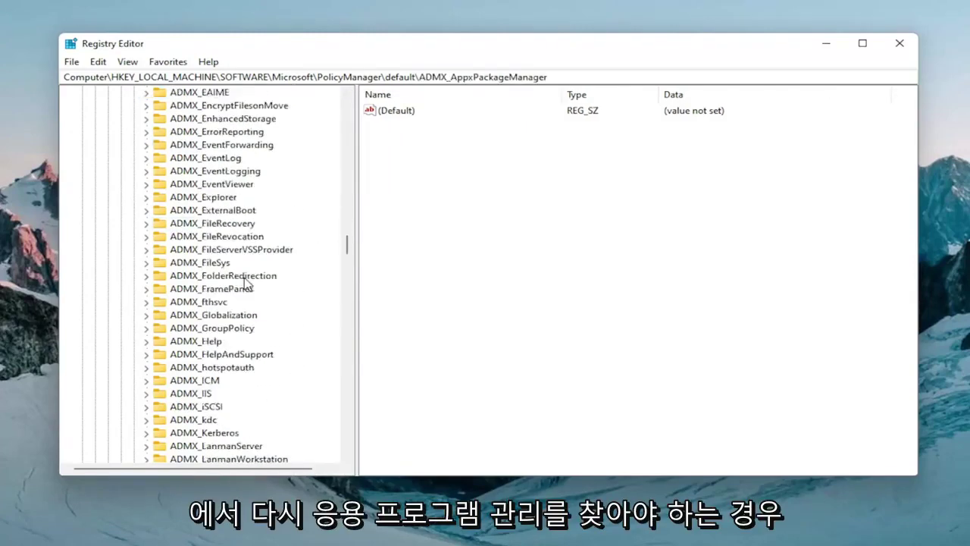
{"action": "scroll", "coordinate": [238, 289], "scroll_direction": "down", "scroll_amount": 15}
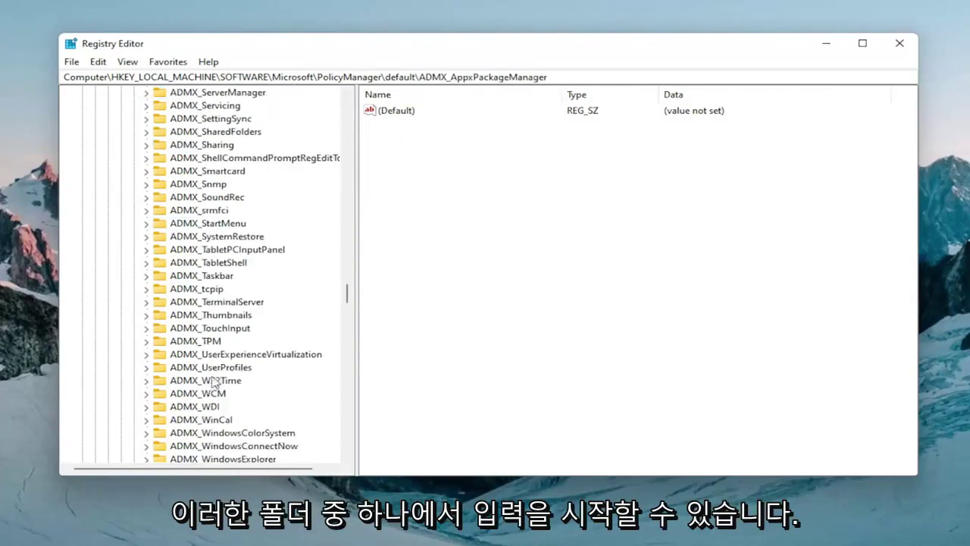
{"action": "scroll", "coordinate": [214, 362], "scroll_direction": "up", "scroll_amount": 20}
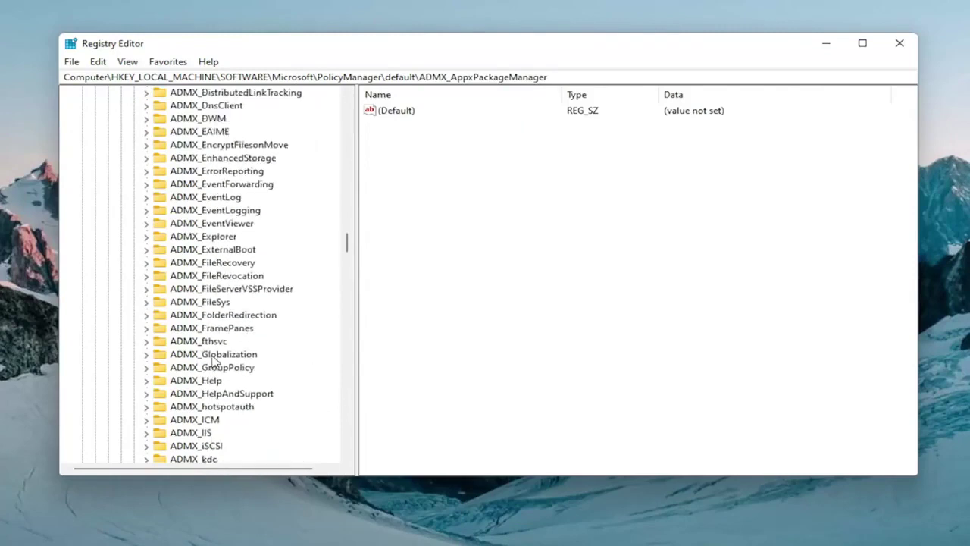
{"action": "left_click", "coordinate": [219, 343]}
{"action": "type", "text": "appl"}
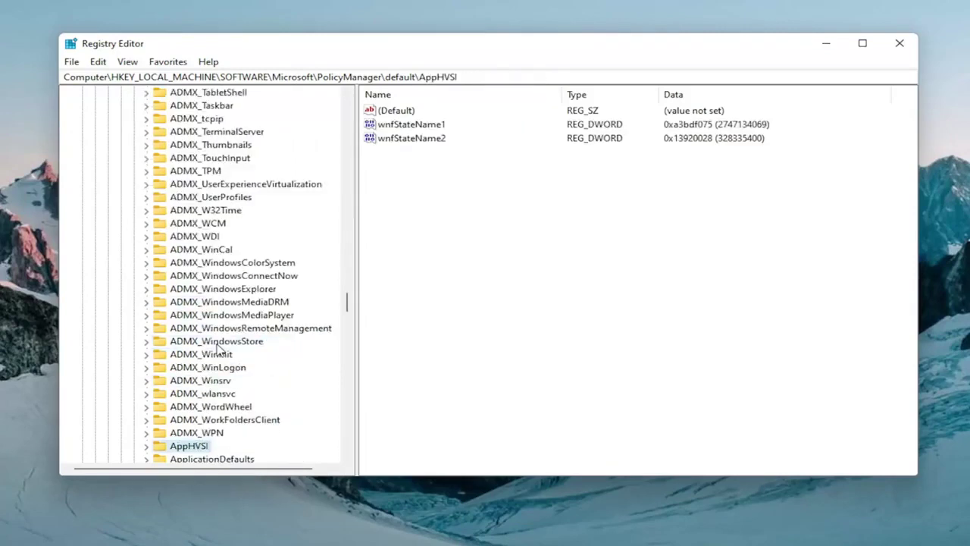
{"action": "key", "text": "Down"}
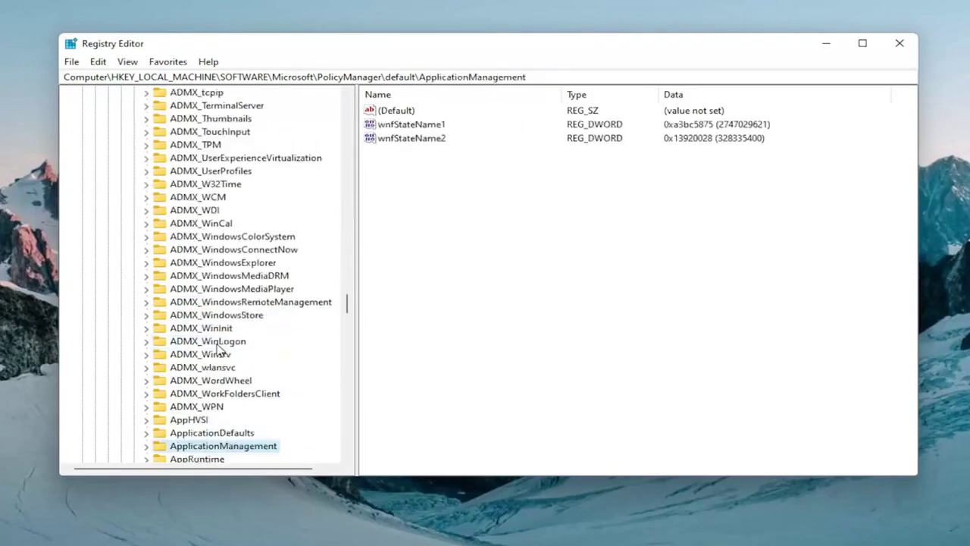
{"action": "scroll", "coordinate": [216, 349], "scroll_direction": "down", "scroll_amount": 2}
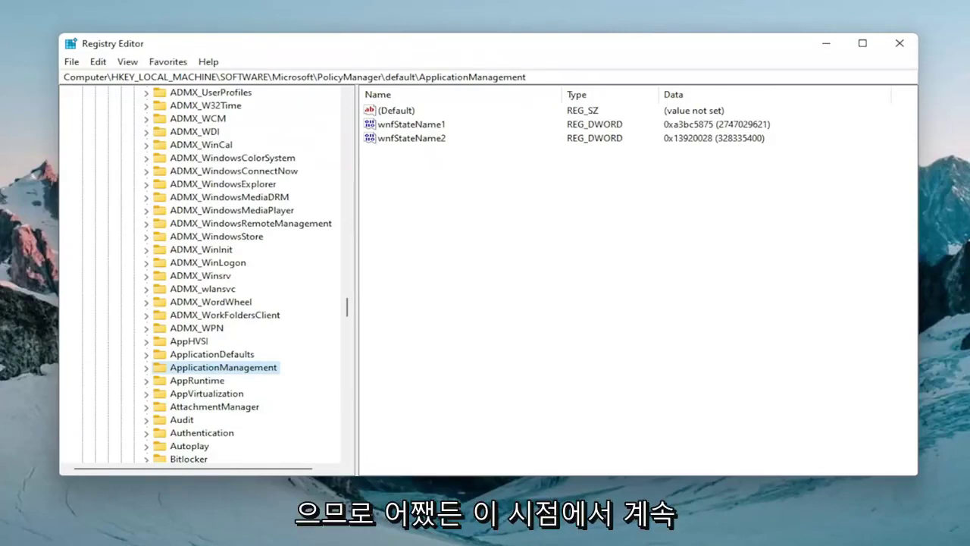
Step: Set the 'value' entry of ApplicationManagement\AllowGameDVR to 0
{"action": "double_click", "coordinate": [237, 369]}
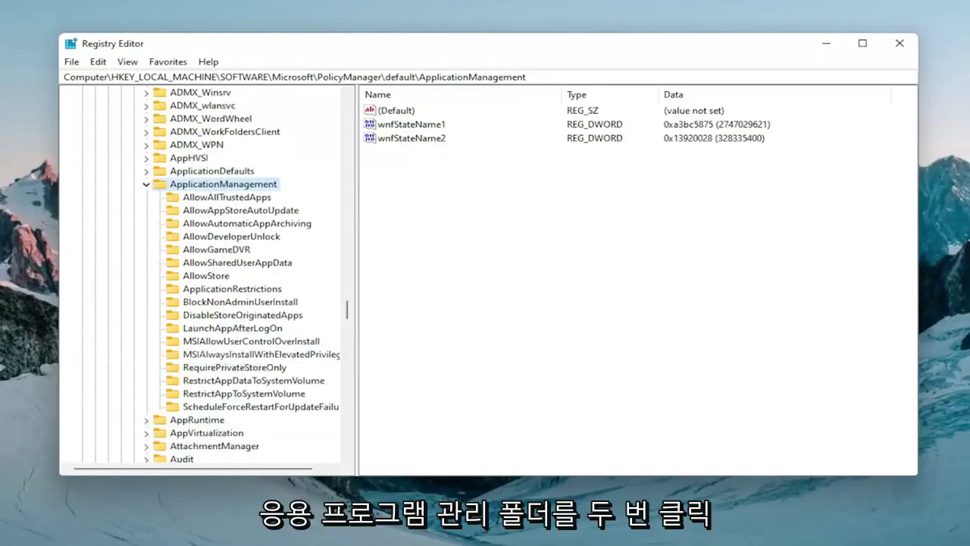
{"action": "left_click", "coordinate": [213, 255]}
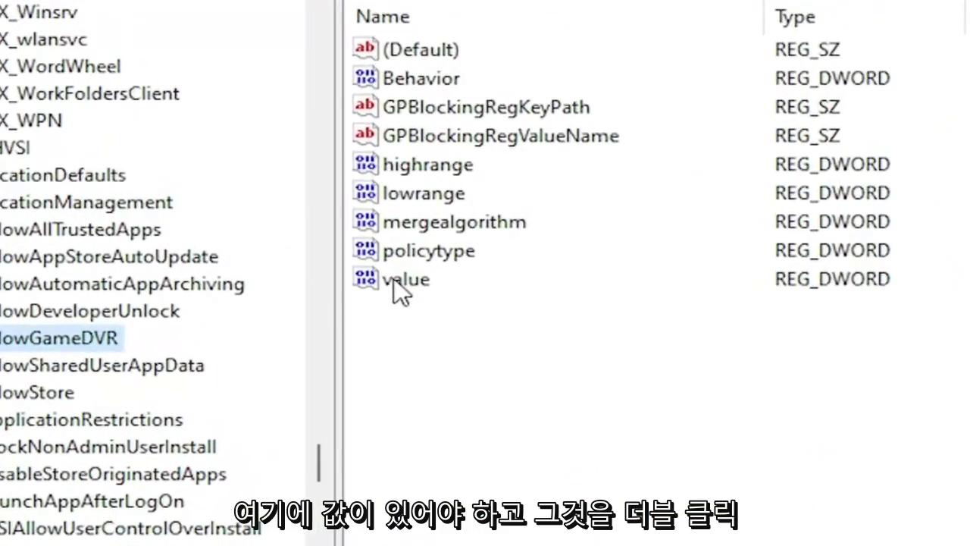
{"action": "double_click", "coordinate": [394, 278]}
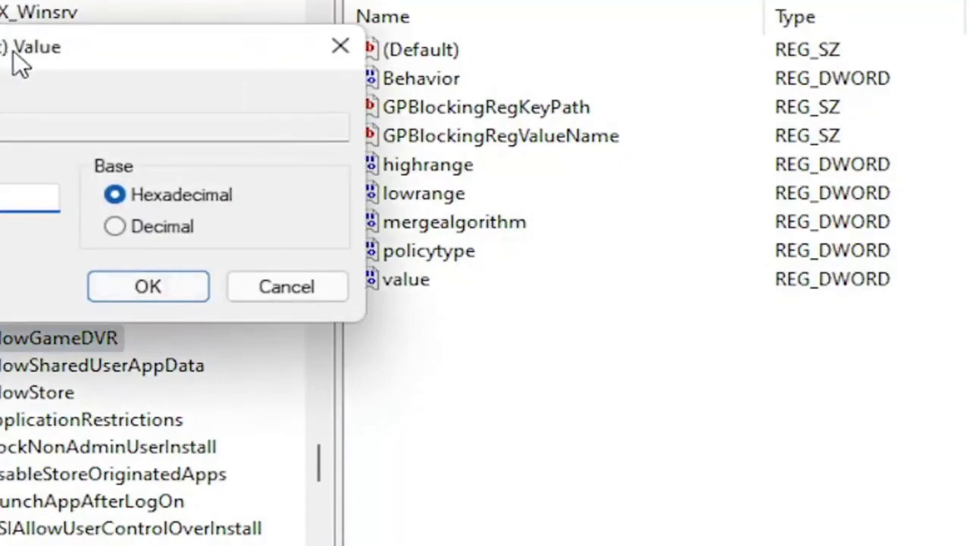
{"action": "left_click_drag", "start_coordinate": [10, 60], "coordinate": [461, 153]}
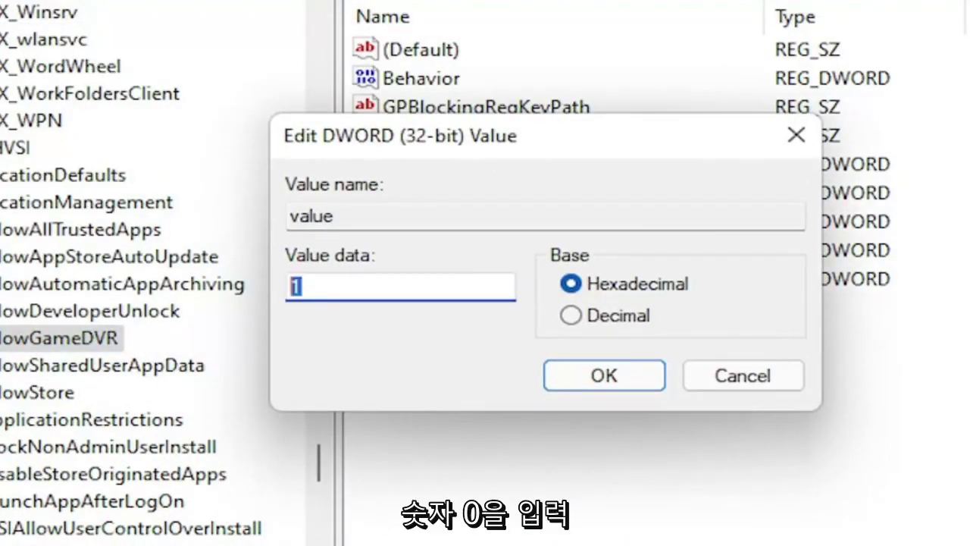
{"action": "type", "text": "0"}
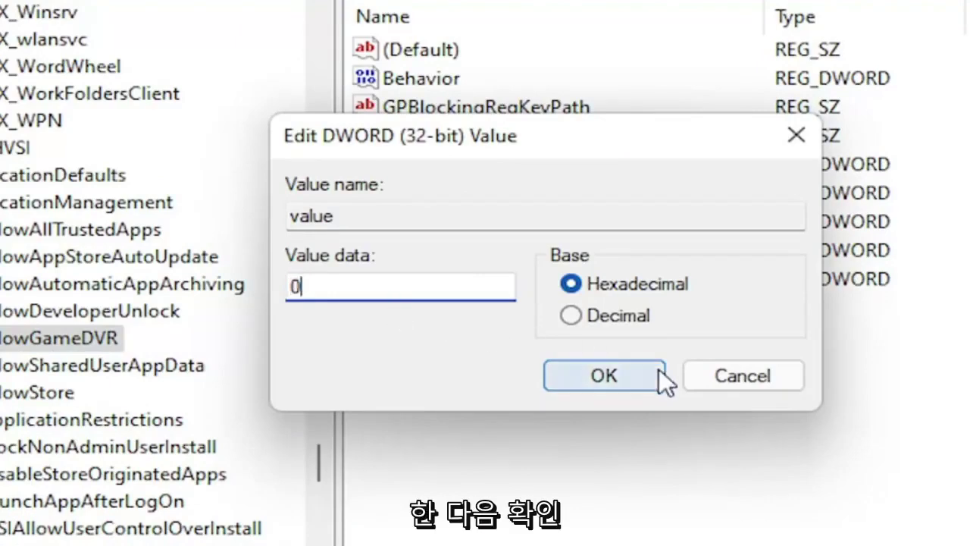
{"action": "left_click", "coordinate": [615, 382]}
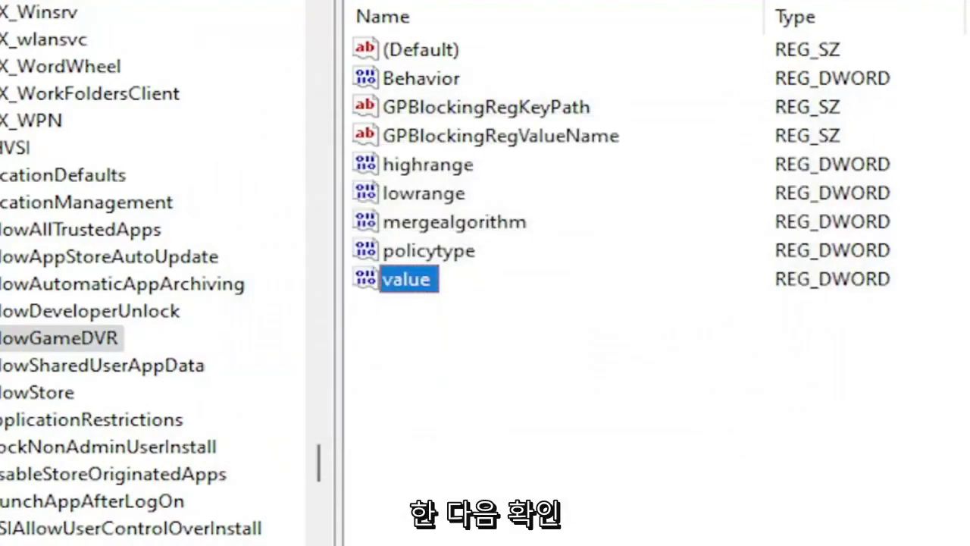
Step: Collapse default, PolicyManager, Microsoft, SOFTWARE and HKEY_LOCAL_MACHINE, then close Registry Editor
{"action": "left_click", "coordinate": [86, 202]}
{"action": "scroll", "coordinate": [197, 326], "scroll_direction": "up", "scroll_amount": 15}
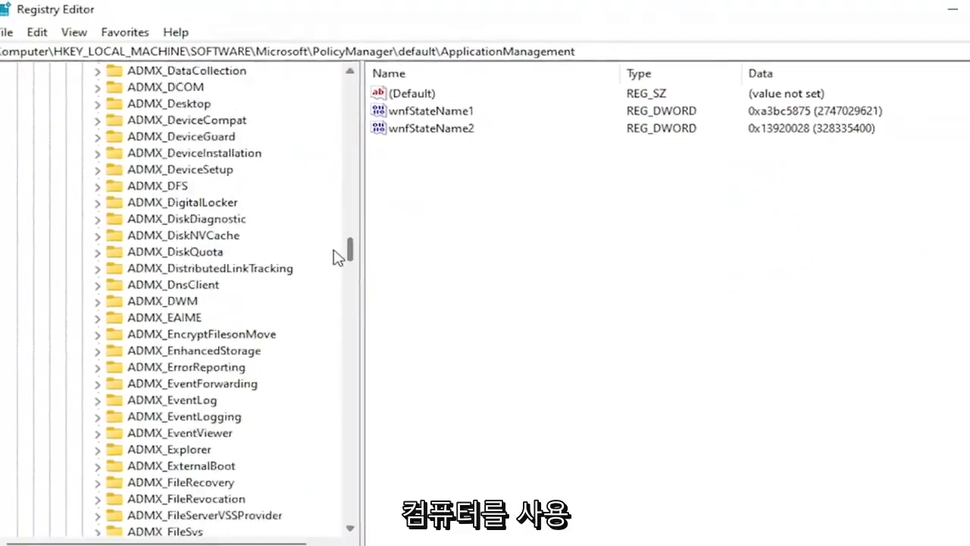
{"action": "scroll", "coordinate": [338, 258], "scroll_direction": "up", "scroll_amount": 10}
{"action": "scroll", "coordinate": [243, 258], "scroll_direction": "down", "scroll_amount": 5}
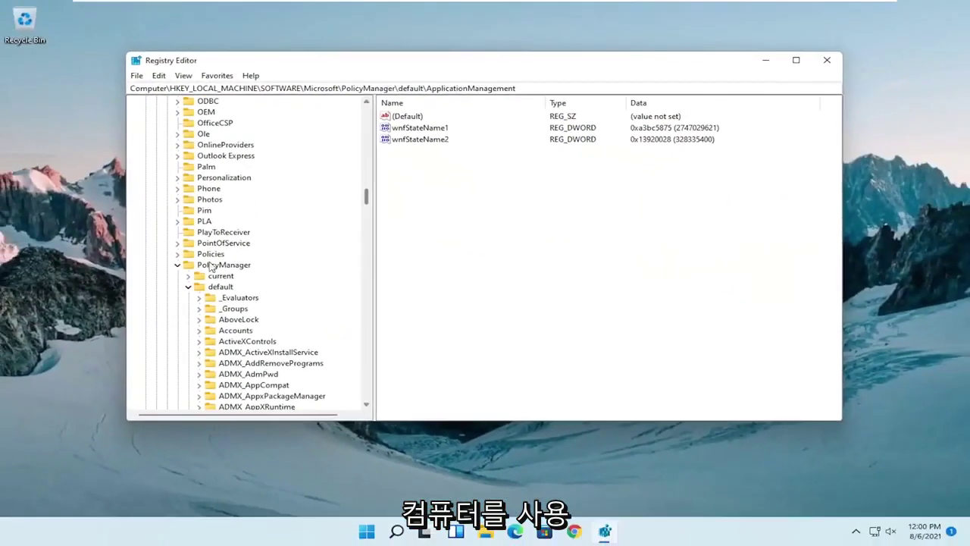
{"action": "left_click", "coordinate": [188, 286]}
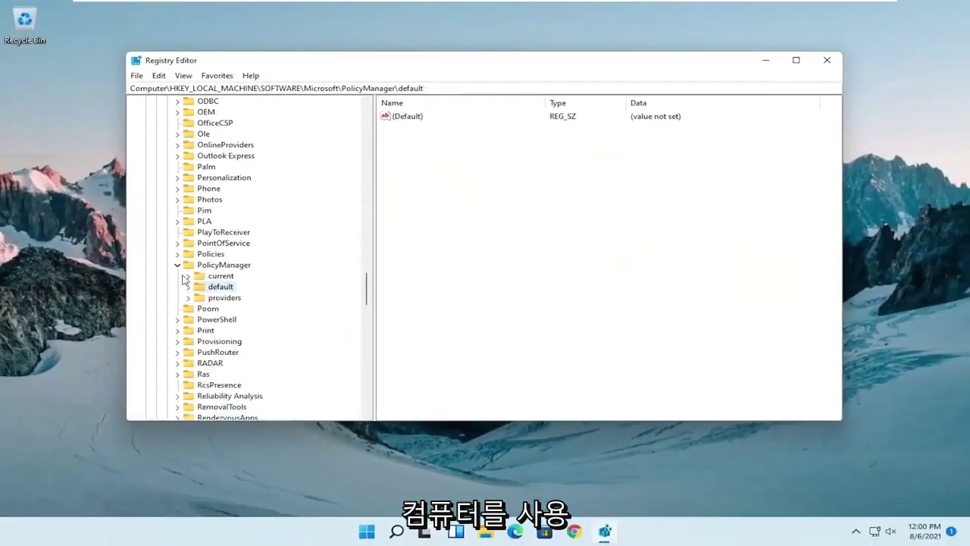
{"action": "left_click", "coordinate": [177, 264]}
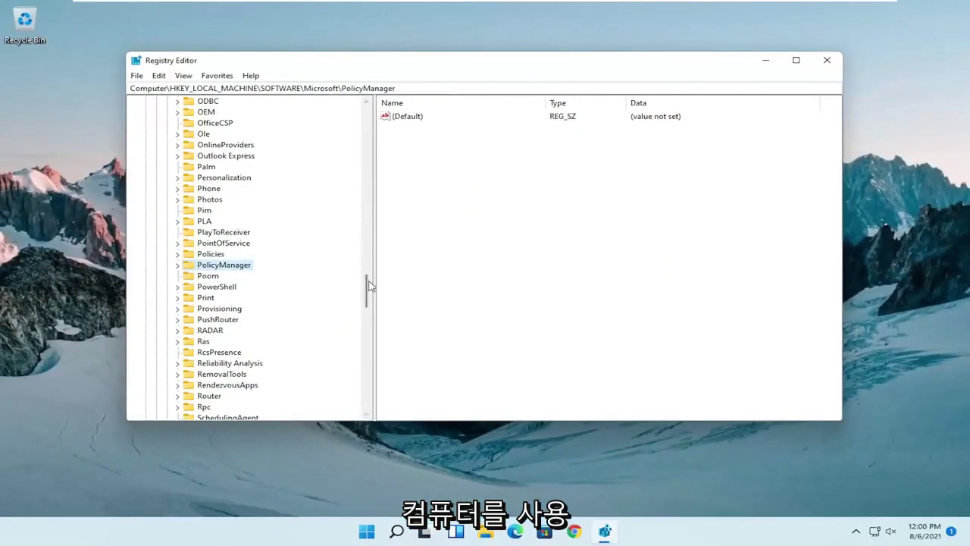
{"action": "left_click_drag", "start_coordinate": [367, 292], "coordinate": [359, 124]}
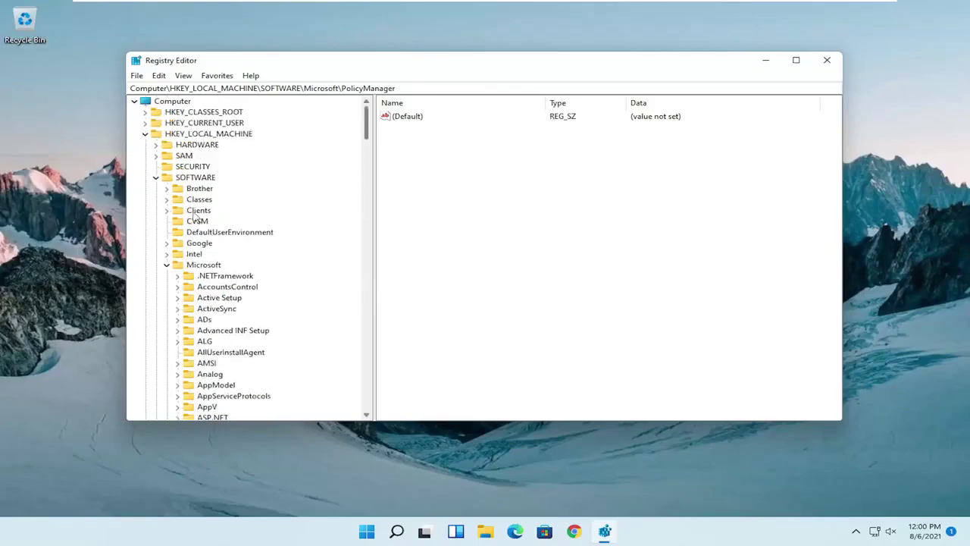
{"action": "left_click", "coordinate": [168, 266]}
{"action": "left_click", "coordinate": [155, 178]}
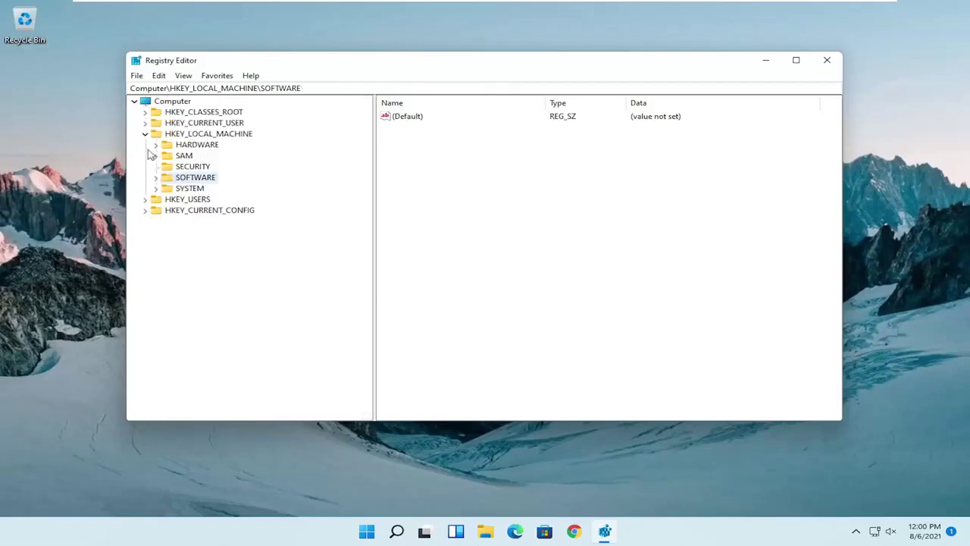
{"action": "left_click", "coordinate": [145, 133]}
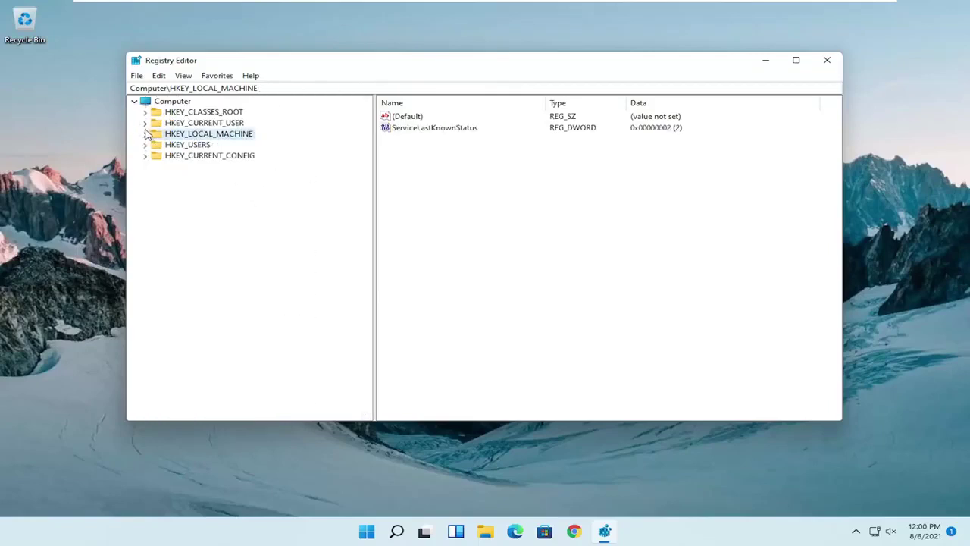
{"action": "left_click", "coordinate": [827, 61]}
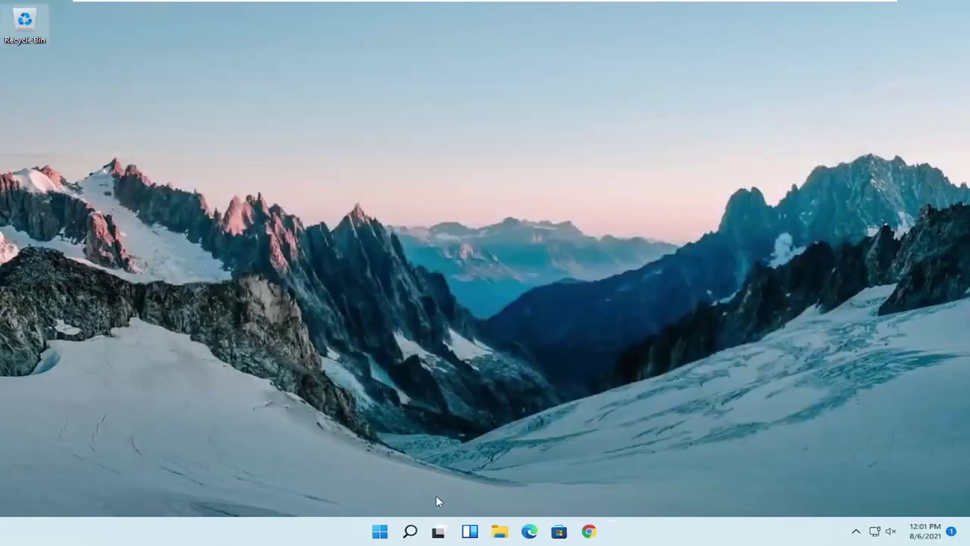
{"action": "right_click", "coordinate": [380, 533]}
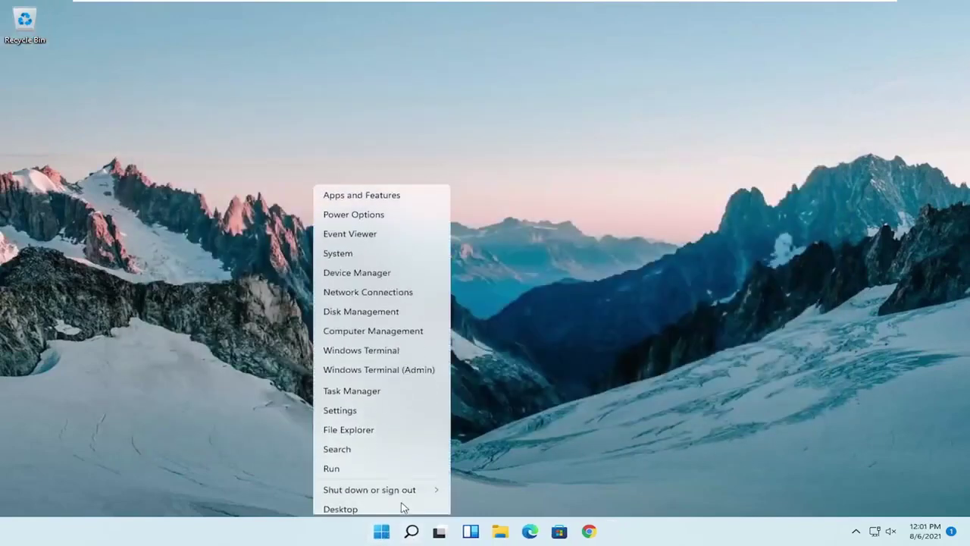
{"action": "mouse_move", "coordinate": [431, 486]}
{"action": "left_click", "coordinate": [474, 502]}
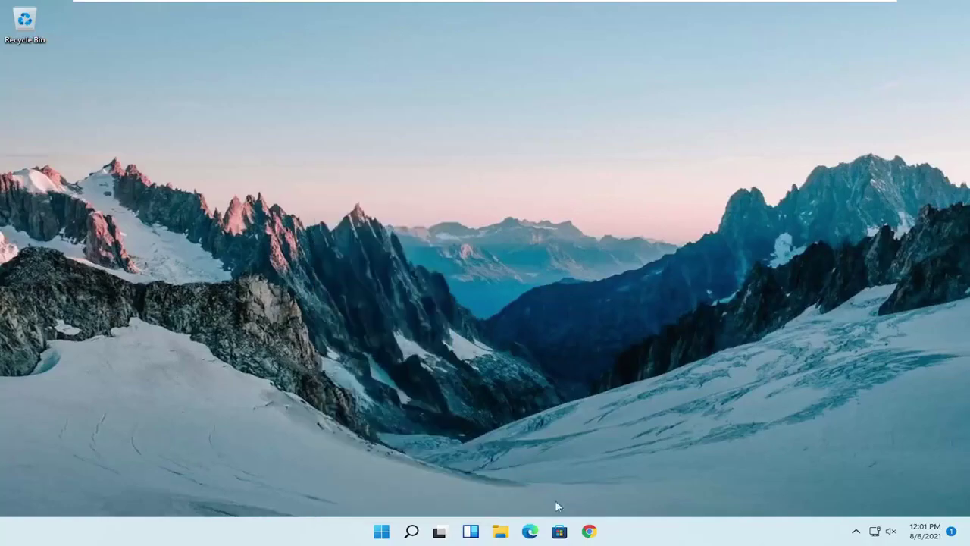